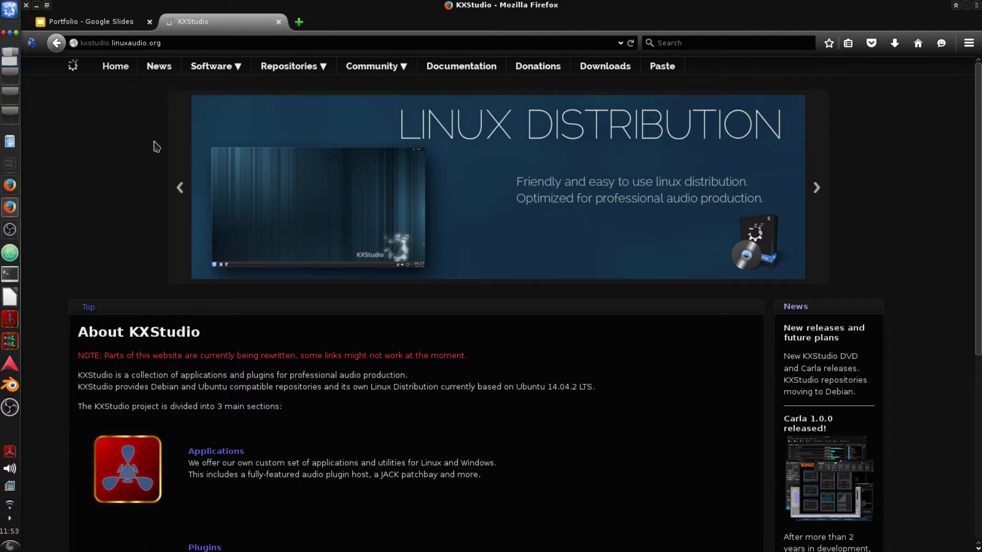
- Scroll the KXStudio home page and expand its Software and Repositories menus
scroll(132, 199, down, 5)
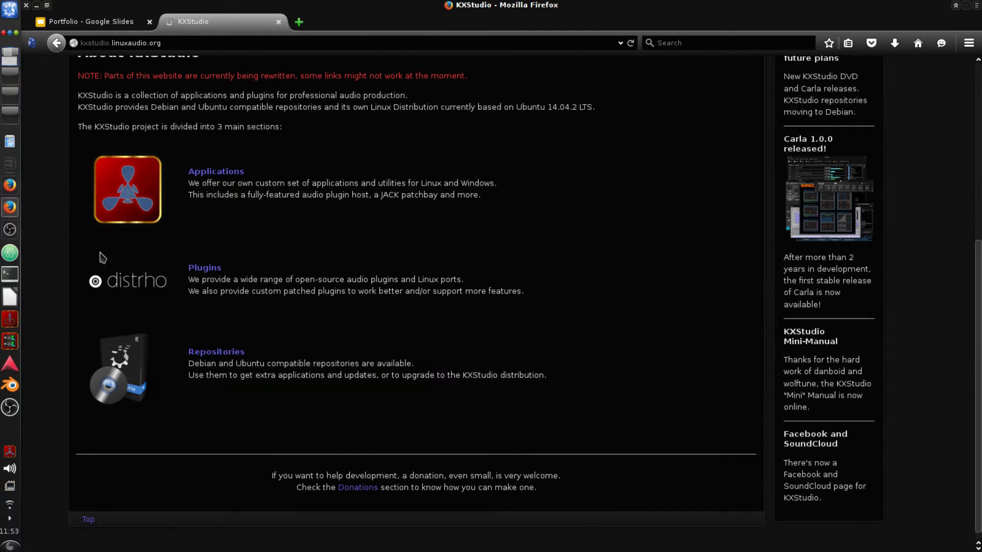
scroll(413, 379, up, 5)
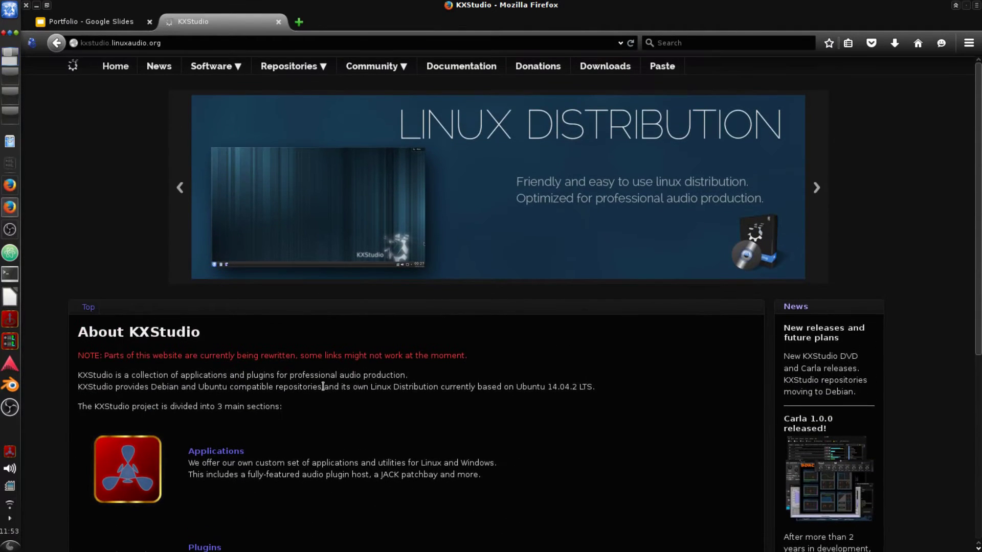
click(238, 73)
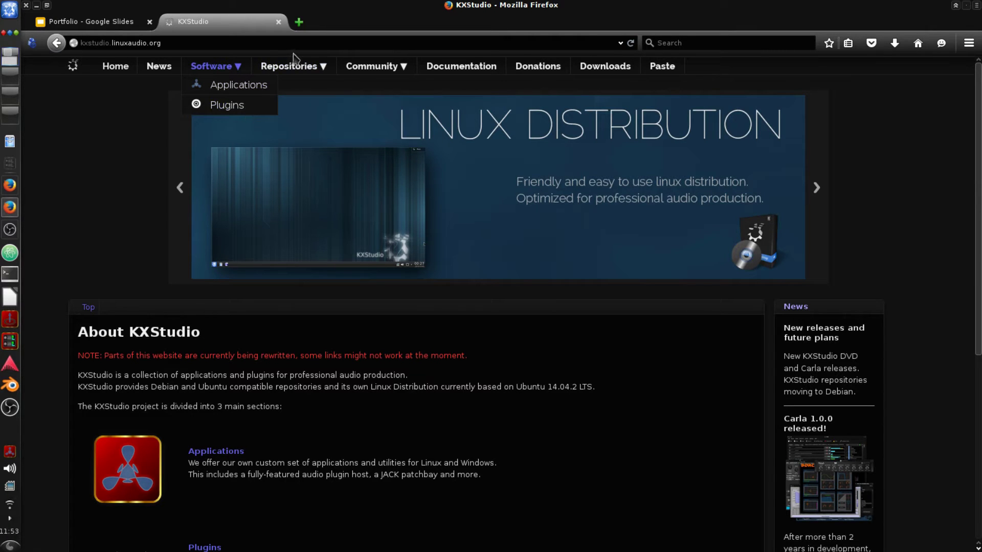
click(297, 71)
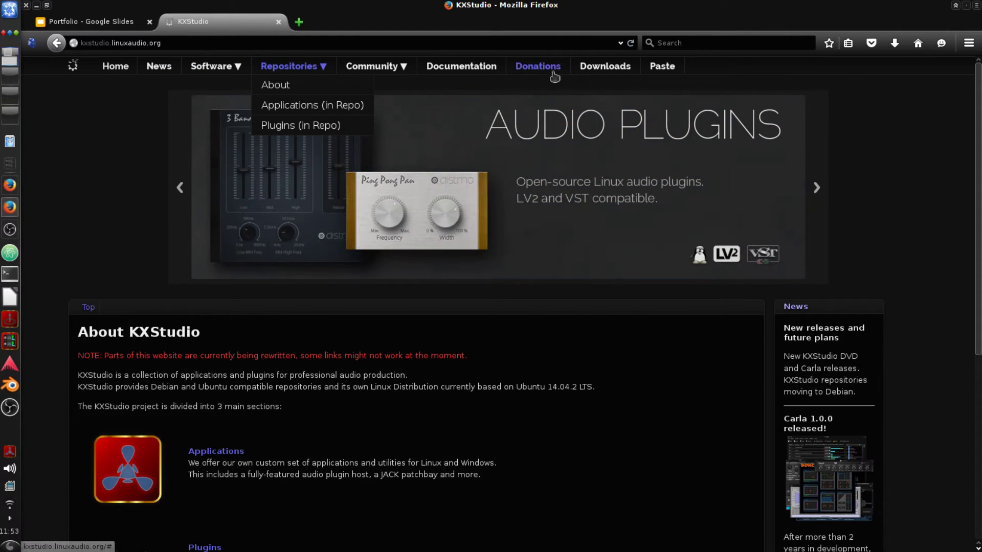
click(596, 73)
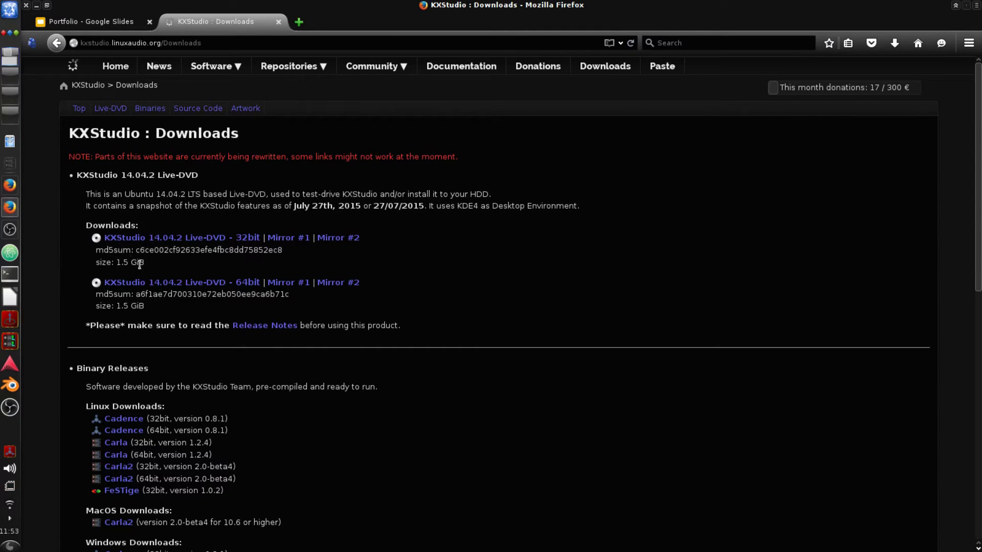
click(254, 284)
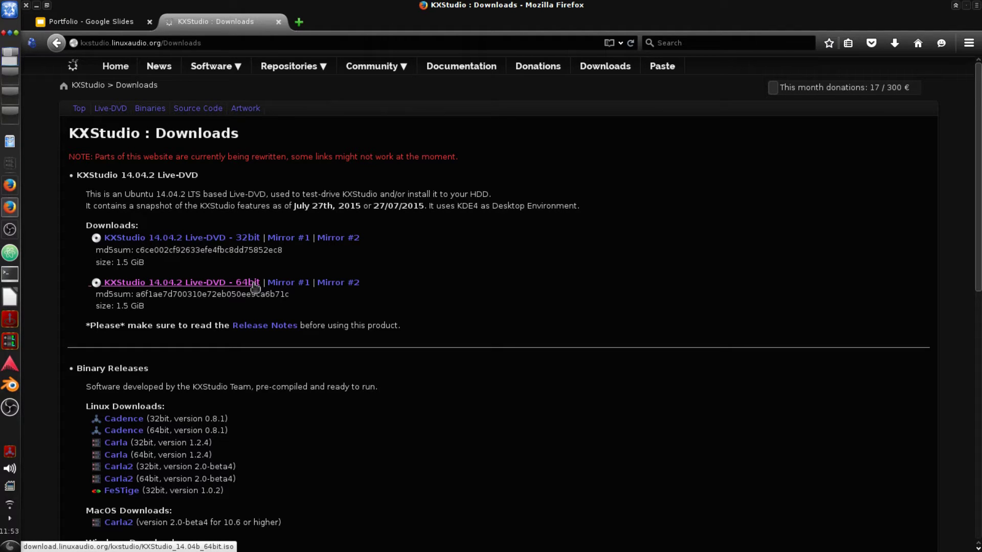
click(247, 245)
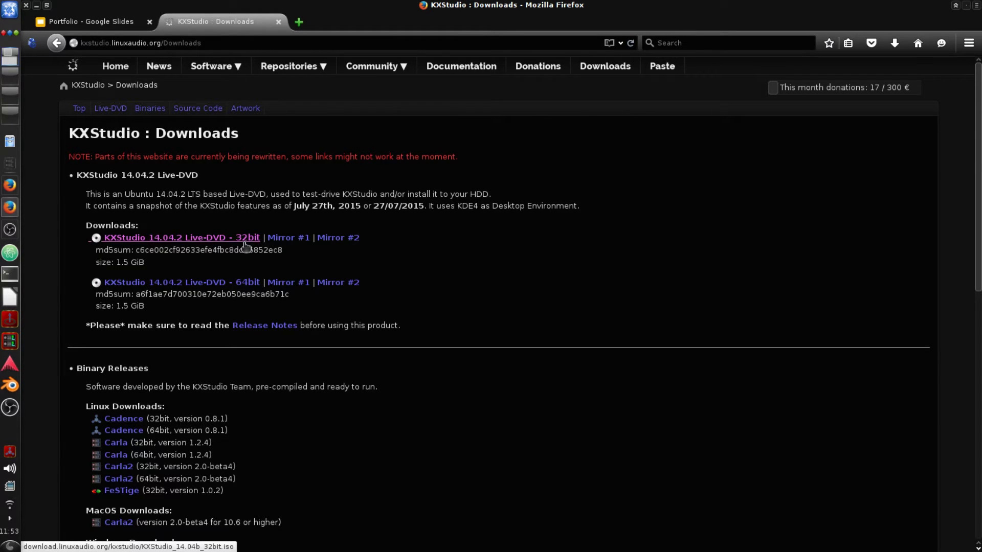
click(252, 288)
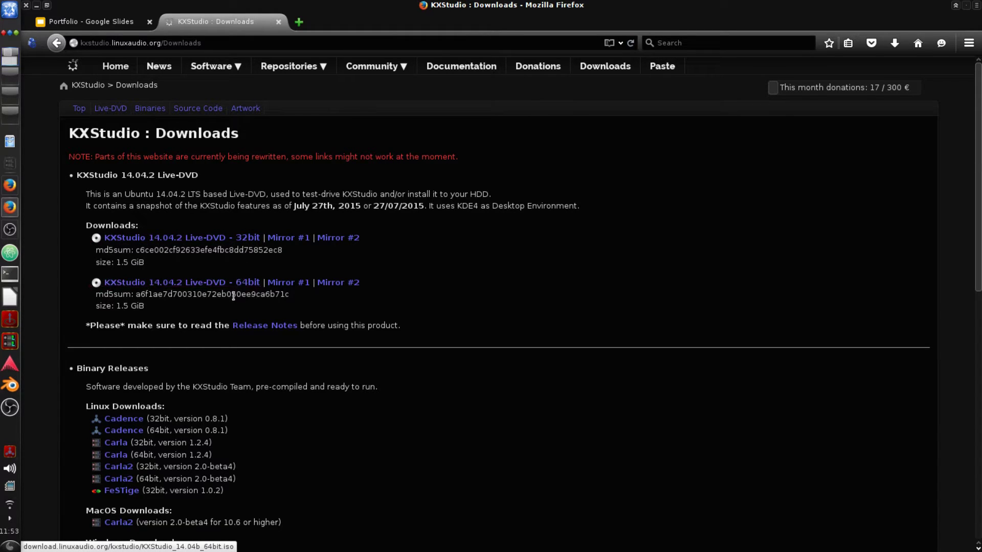
click(246, 285)
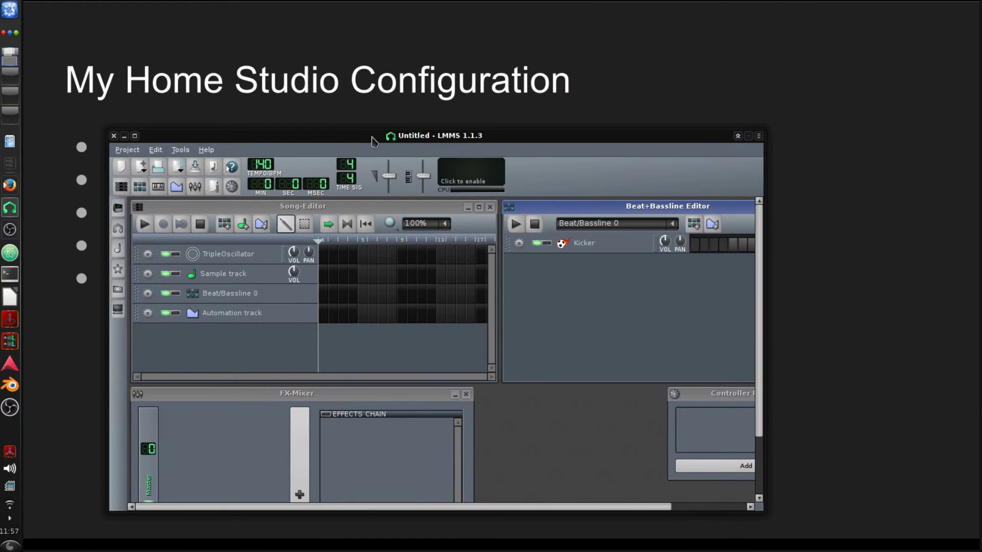
- Maximize the untitled LMMS project window to fill the screen
double_click(373, 137)
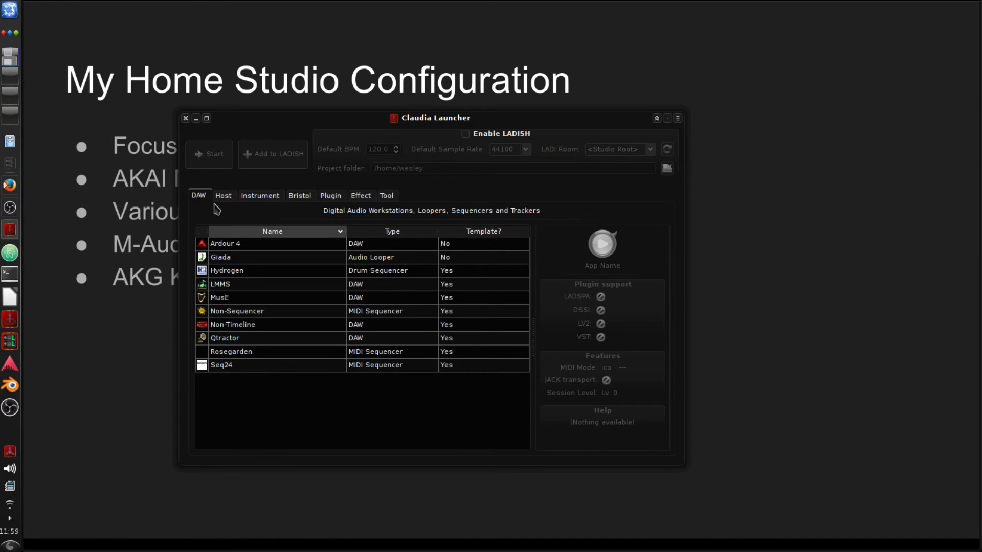
- Browse the plugin host and instrument tabs, then scroll the Bristol synths from ARP 2600 to Yamaha DX
click(228, 202)
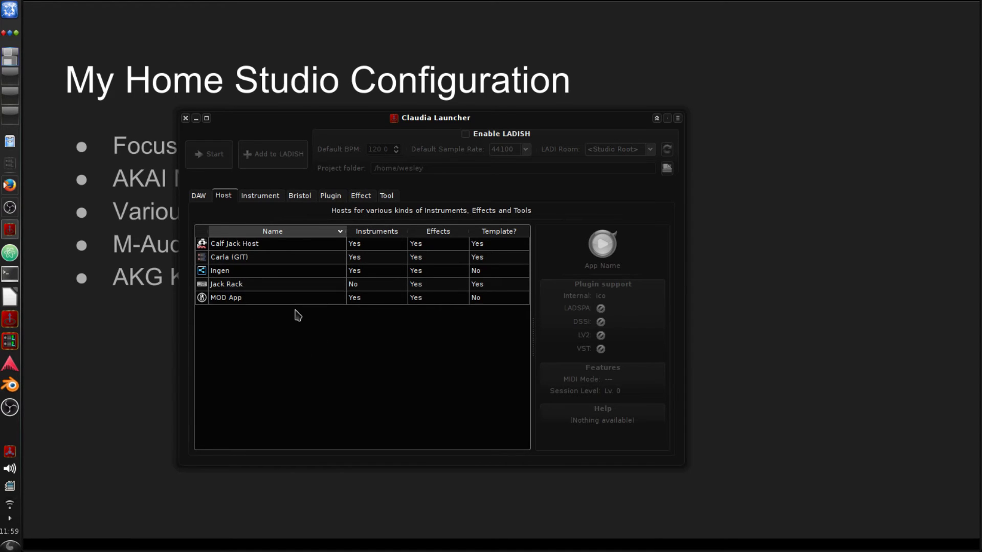
click(259, 197)
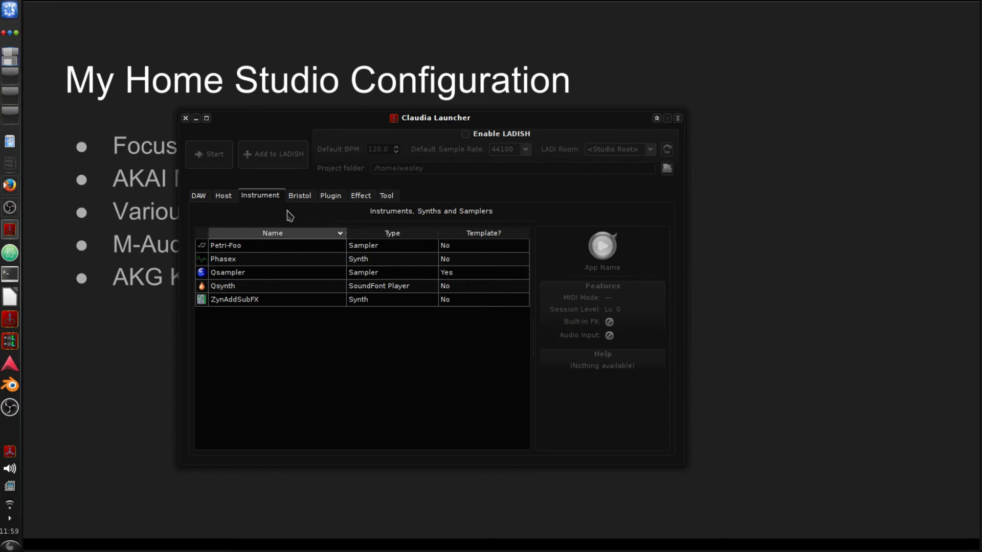
click(304, 199)
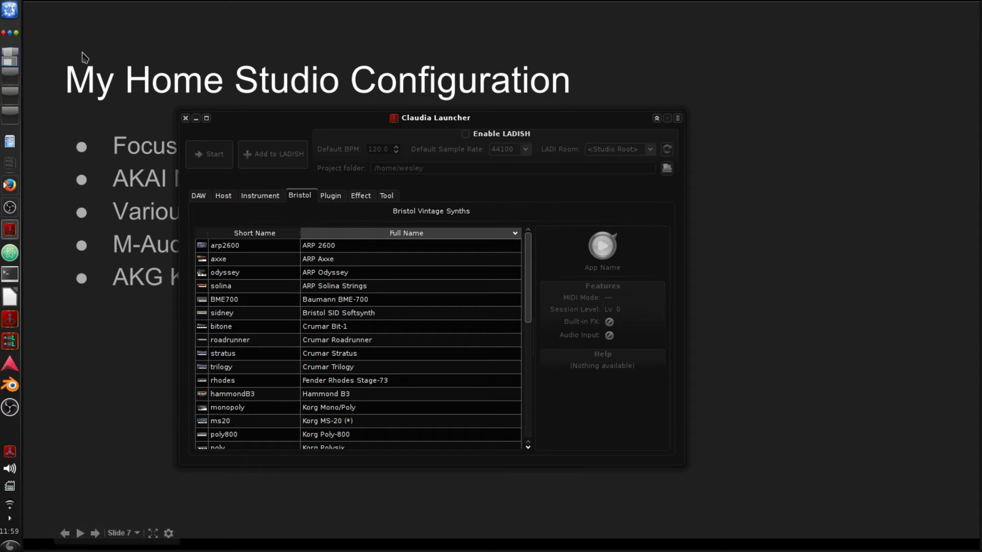
drag(530, 263, 527, 367)
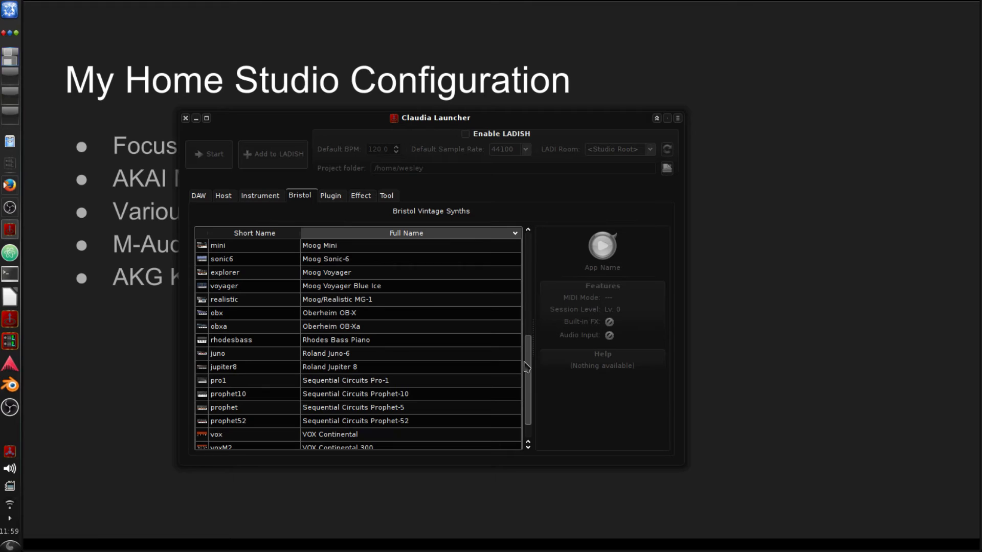
scroll(527, 361, up, 1)
drag(526, 361, 521, 247)
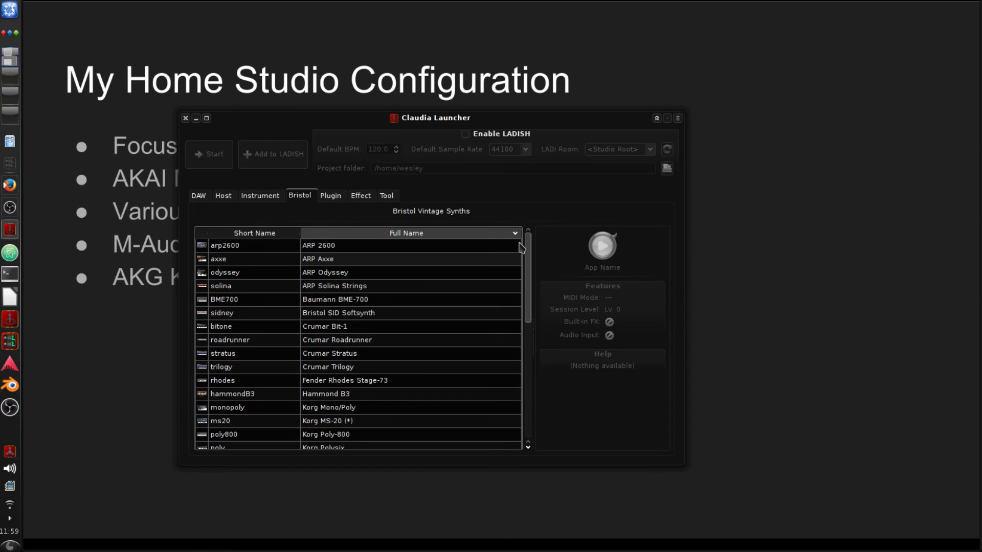
click(333, 200)
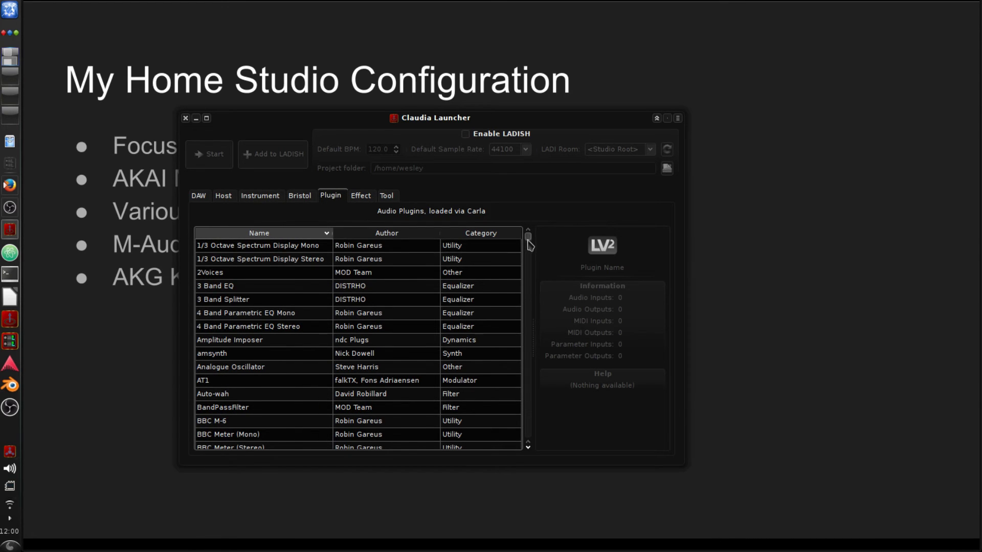
mouse_move(529, 244)
mouse_down()
mouse_move(544, 368)
mouse_move(533, 351)
mouse_move(530, 247)
mouse_up()
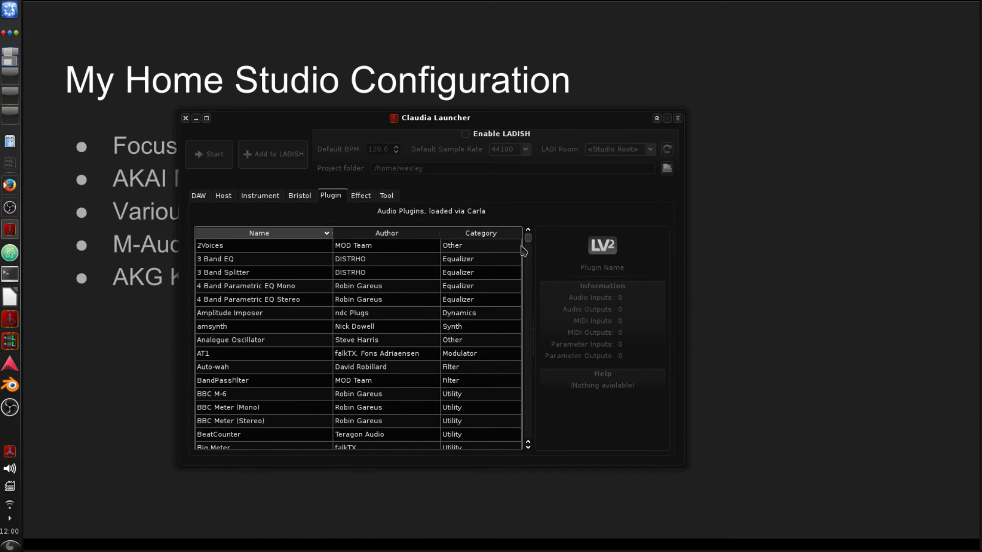
mouse_move(530, 245)
mouse_down()
mouse_move(537, 285)
mouse_move(526, 362)
mouse_move(539, 446)
mouse_move(527, 437)
mouse_move(524, 231)
mouse_up()
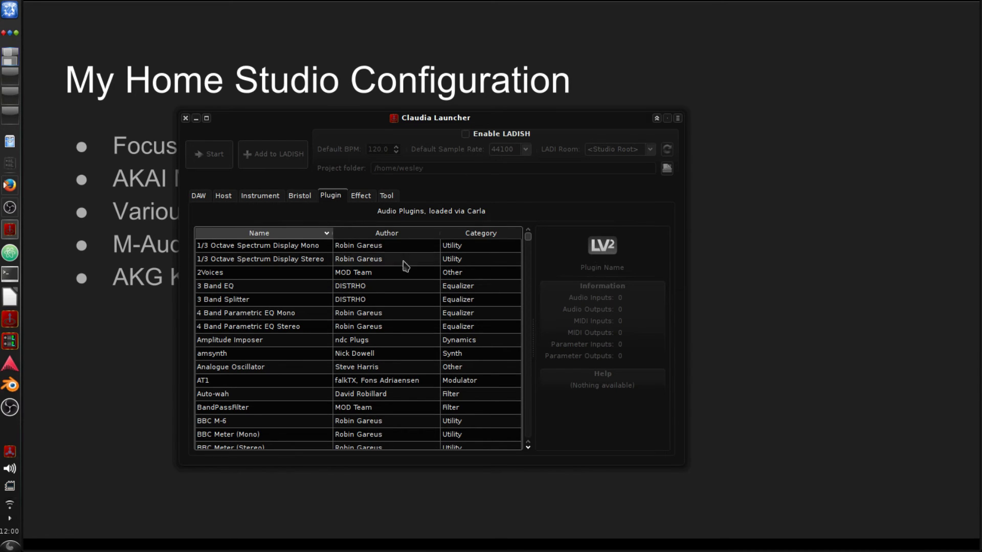
- Read details of 1/3 Octave Spectrum, 3 Band EQ, Amplitude Imposer, Auto-wah and BBC plugins
click(286, 249)
click(277, 260)
click(269, 288)
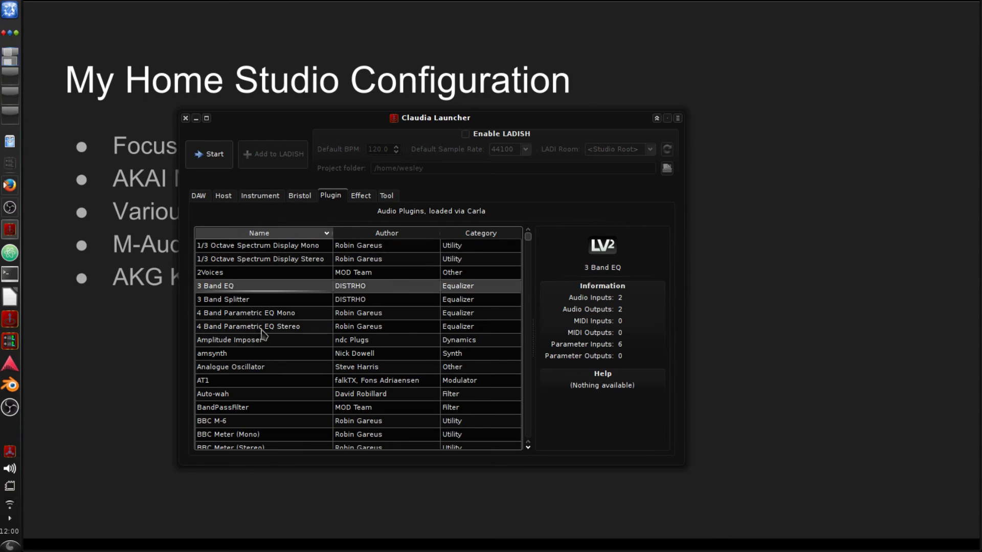
click(262, 340)
click(265, 393)
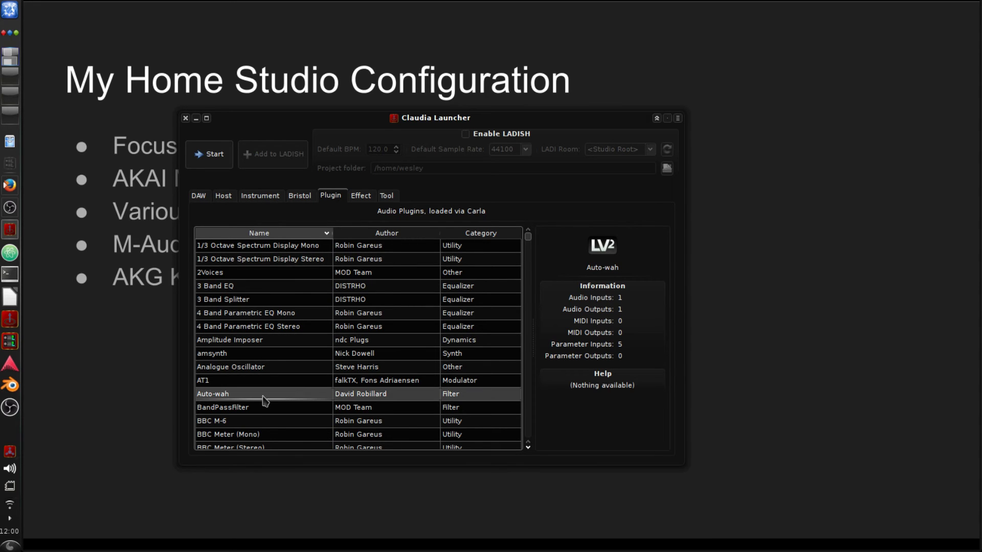
click(262, 424)
click(264, 434)
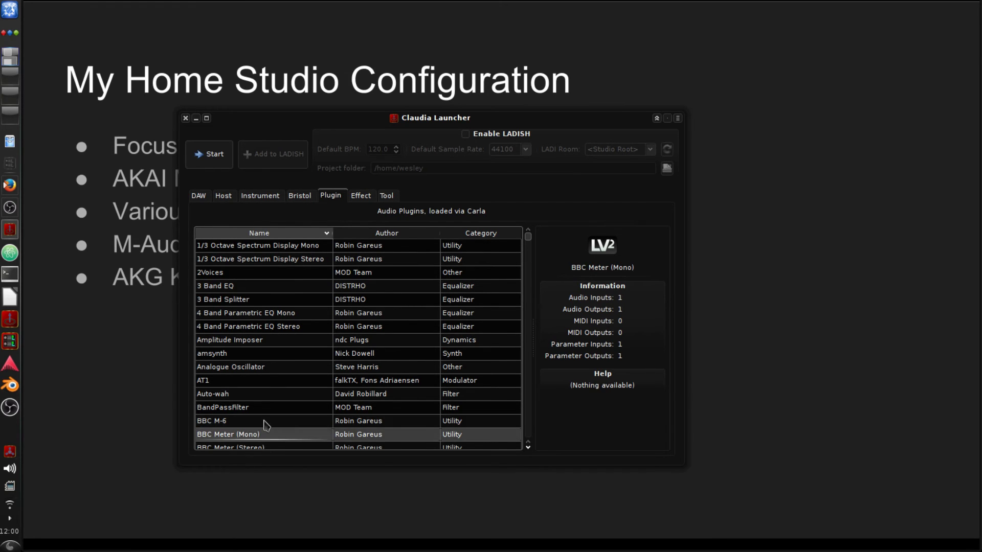
- Check CompressX2 and Eq4p, return to 1/3 Octave Spectrum Mono, then show the DAW list
scroll(267, 409, down, 5)
click(268, 383)
click(271, 420)
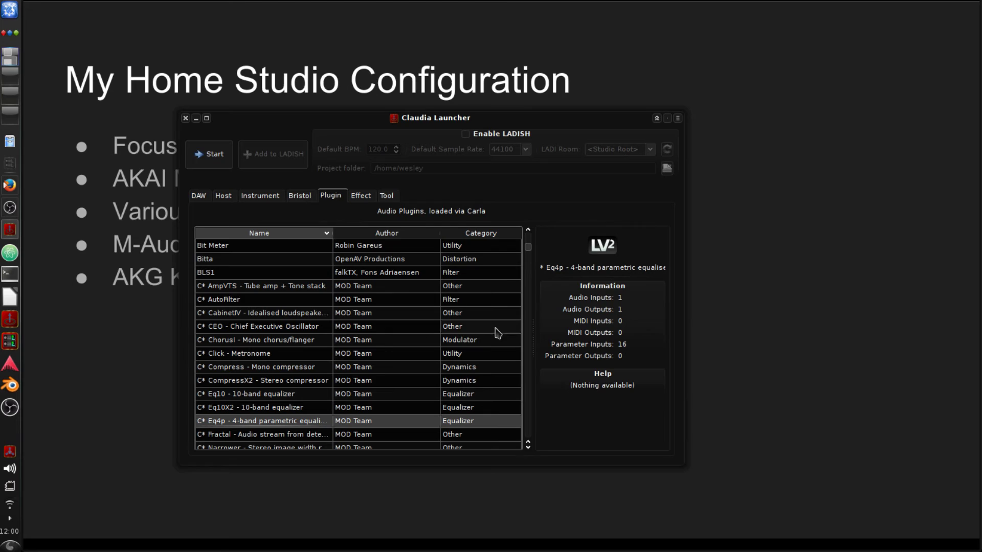
scroll(236, 340, up, 4)
scroll(236, 340, up, 2)
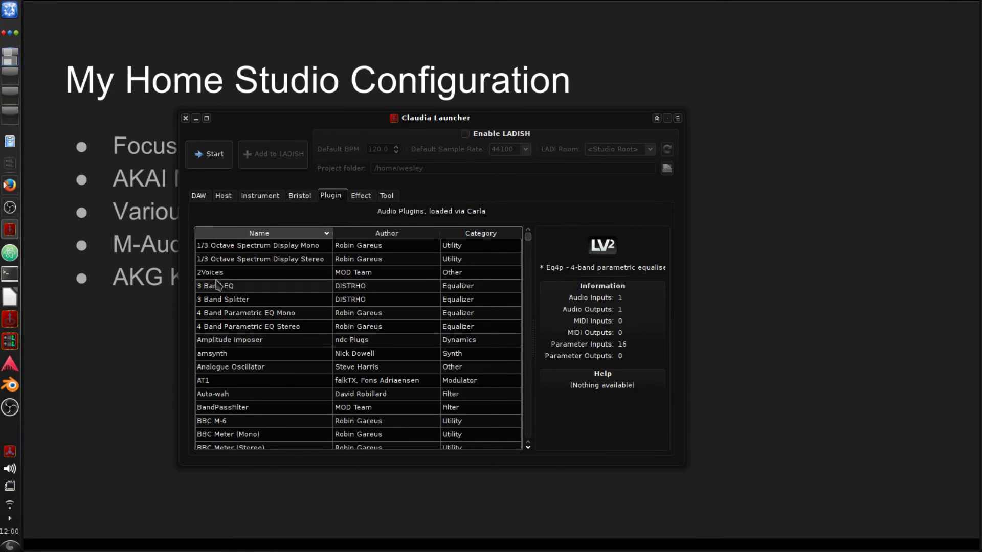
click(237, 247)
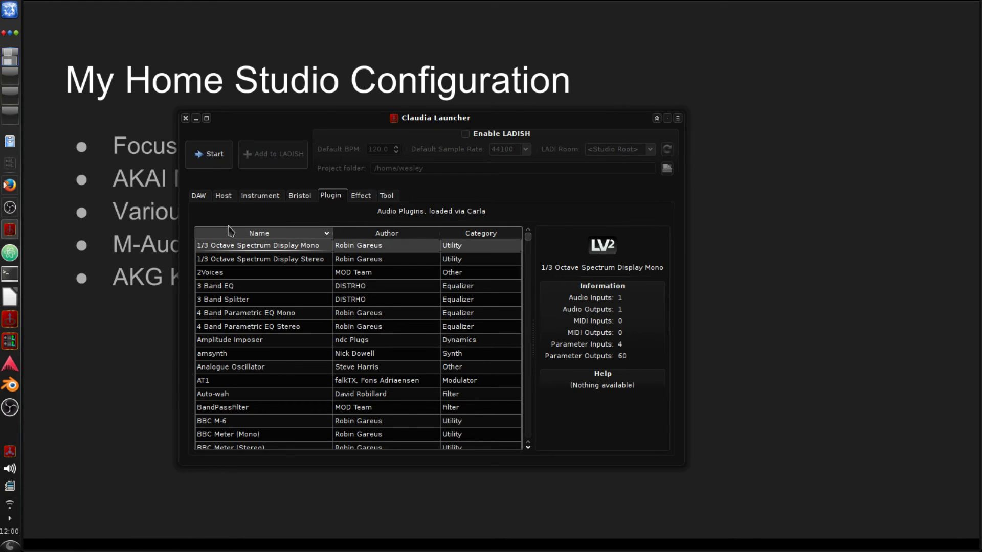
click(199, 196)
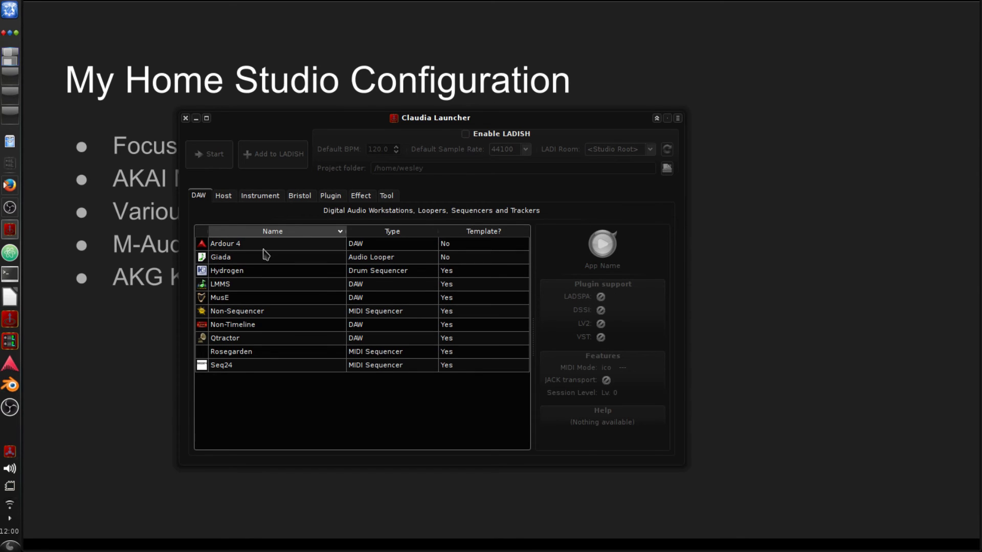
- Review plugin support and features for Ardour 4, Giada, Hydrogen, LMMS and MusE
click(269, 245)
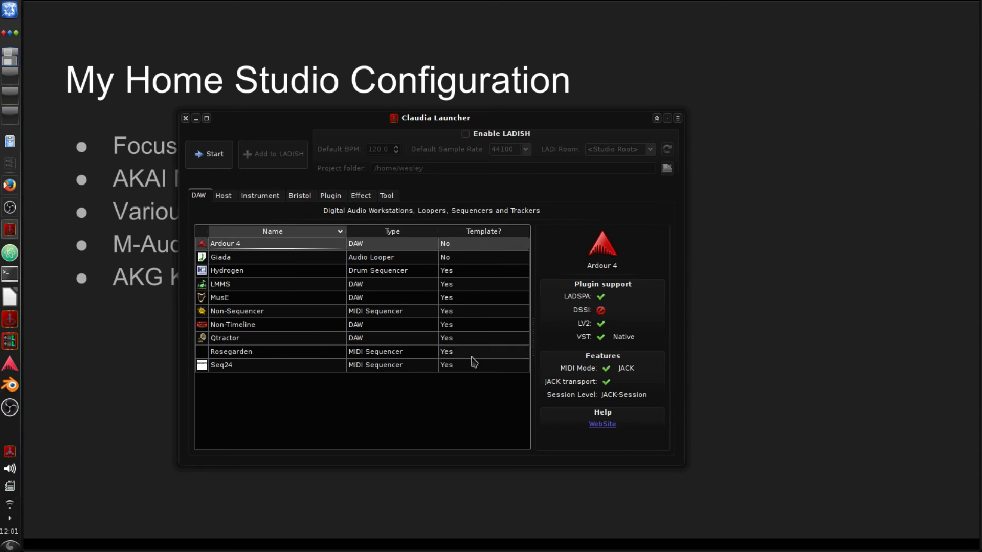
click(257, 261)
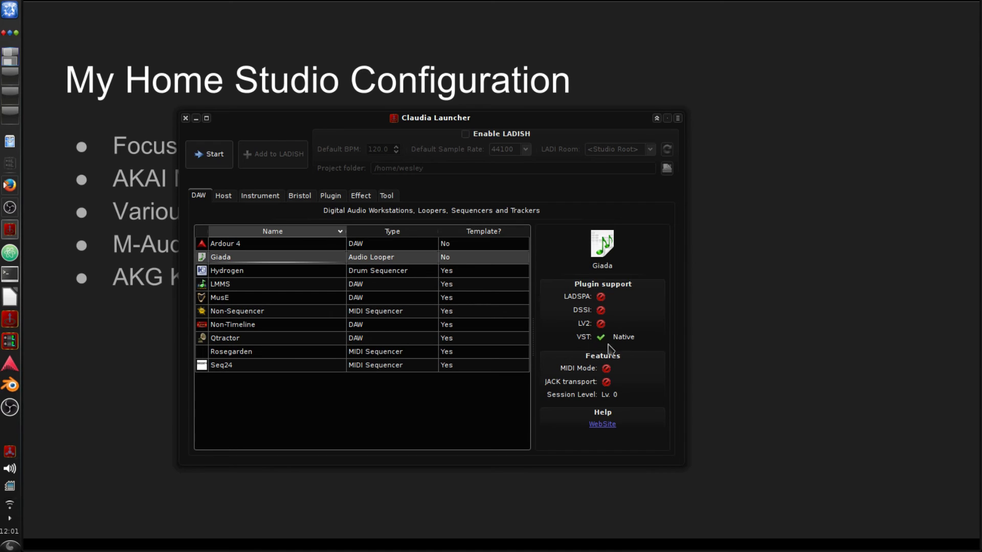
click(254, 275)
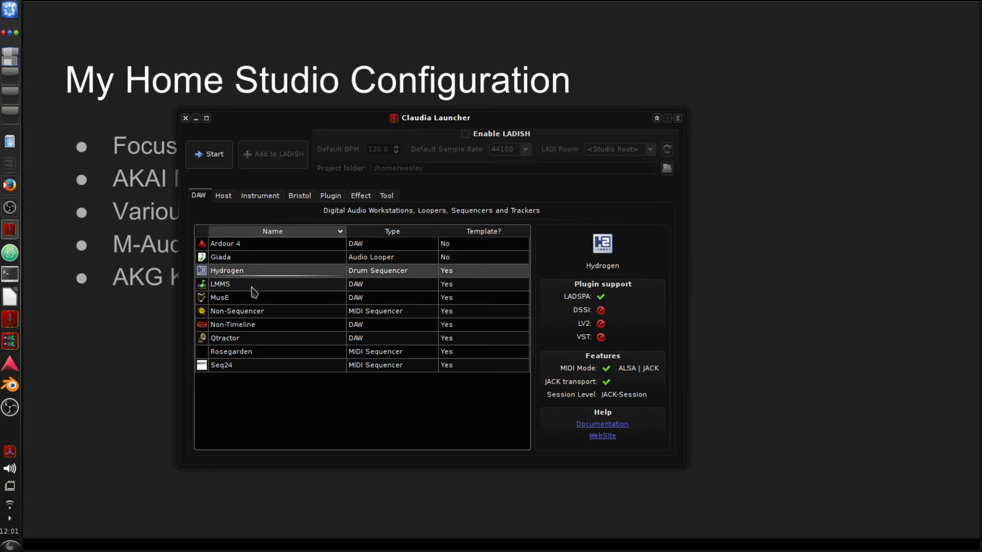
click(252, 287)
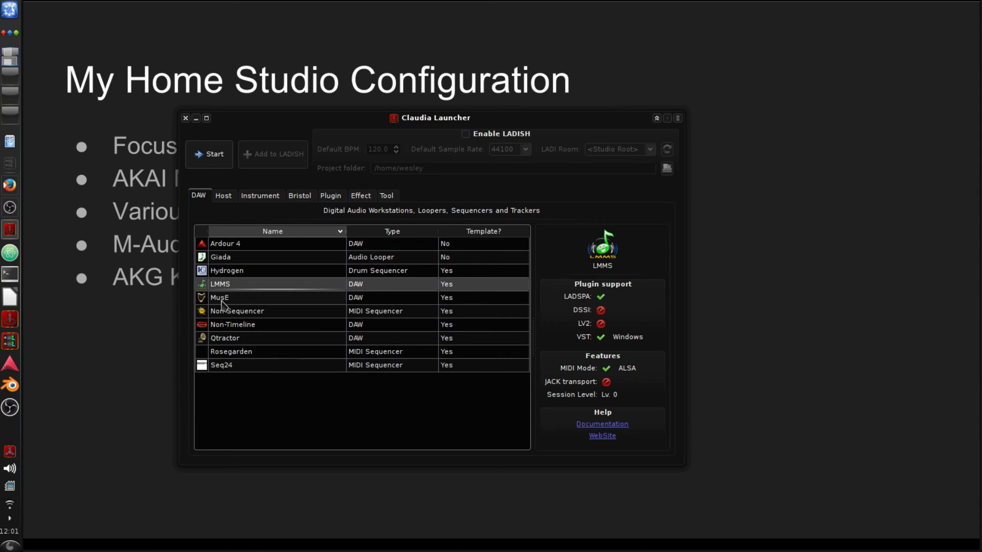
click(226, 301)
- Review Non-Sequencer, Non-Timeline, Qtractor, Rosegarden and Seq24 details, then select Ardour 4
click(233, 312)
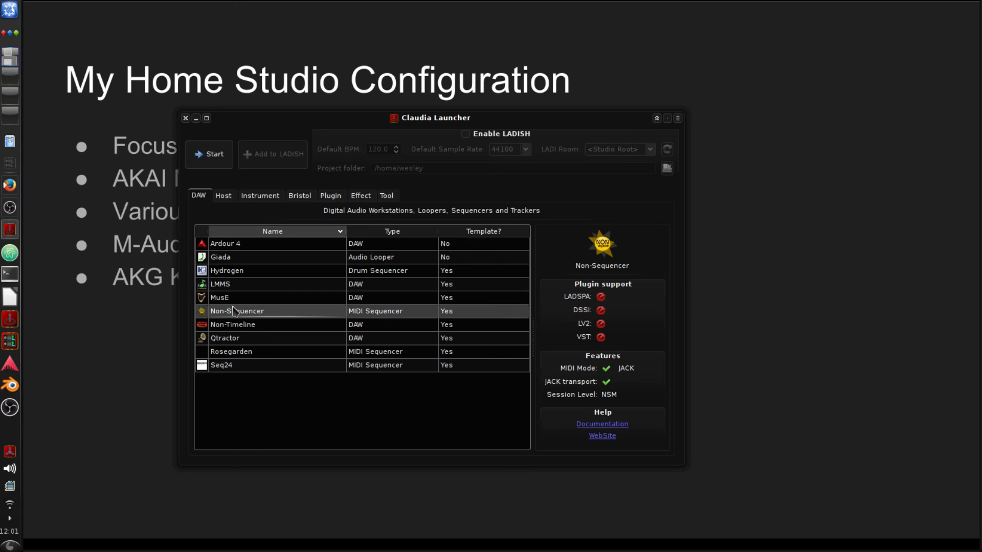
click(240, 327)
click(244, 339)
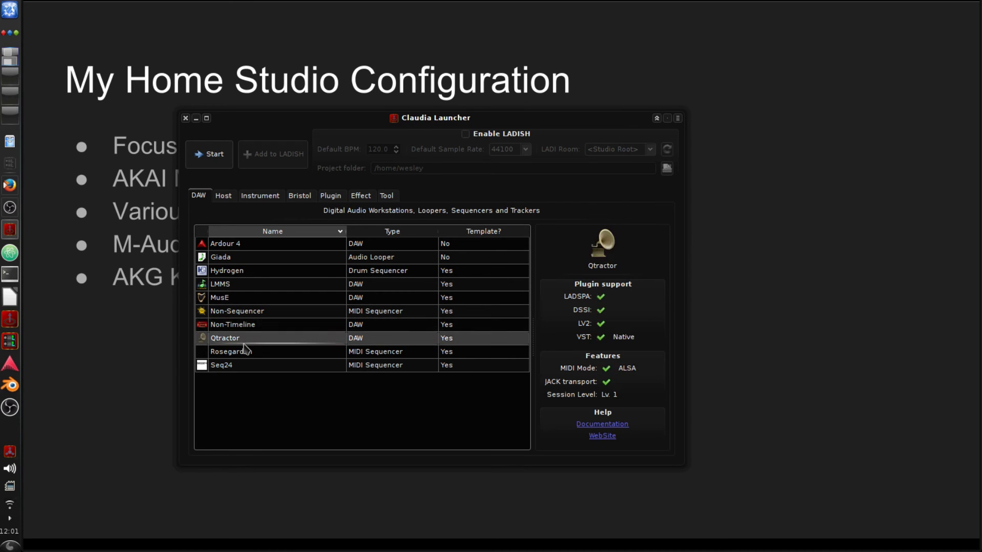
click(248, 357)
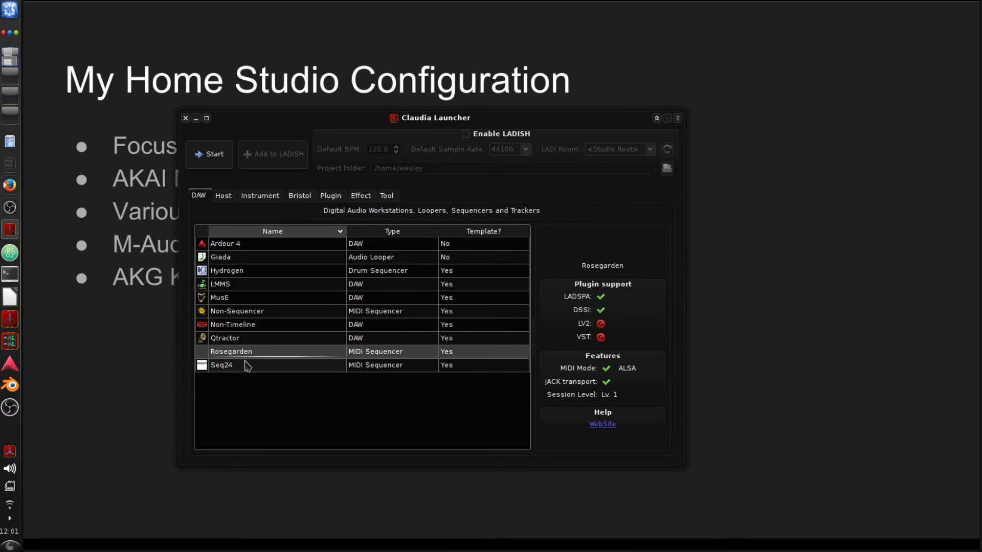
click(247, 365)
click(249, 340)
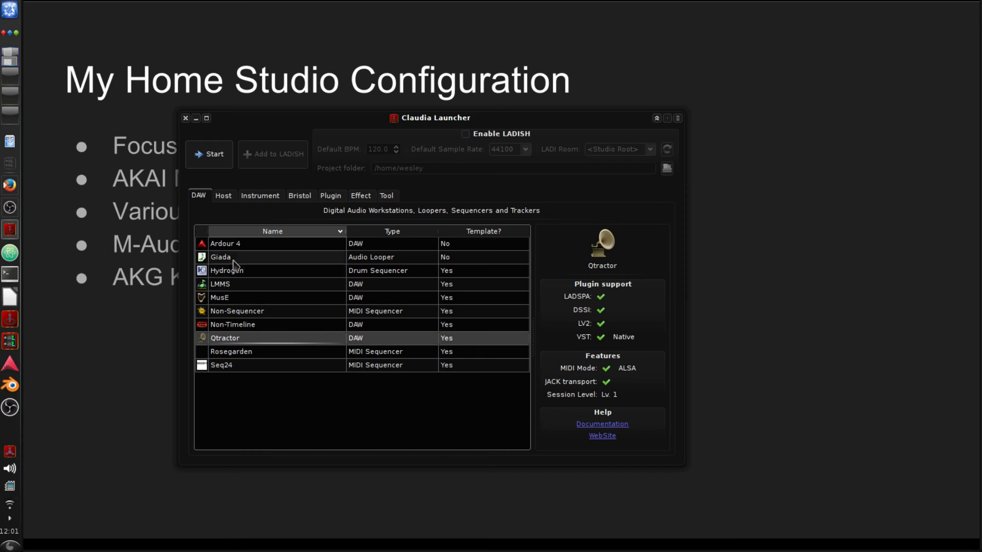
click(248, 244)
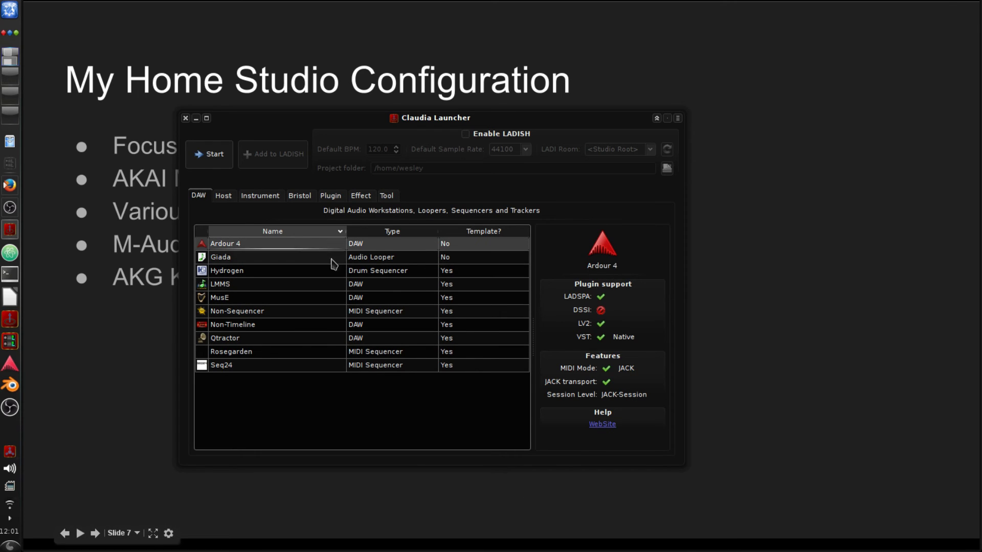
- Show the Carla plugin catalogue, then the Effect tab with Guitarix, Jamin and Rakarrack
click(333, 197)
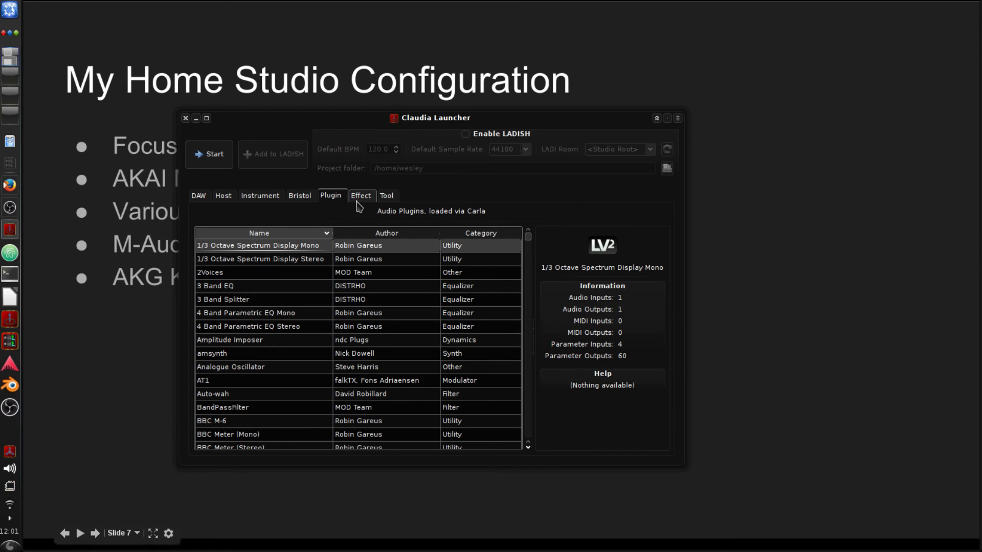
click(356, 201)
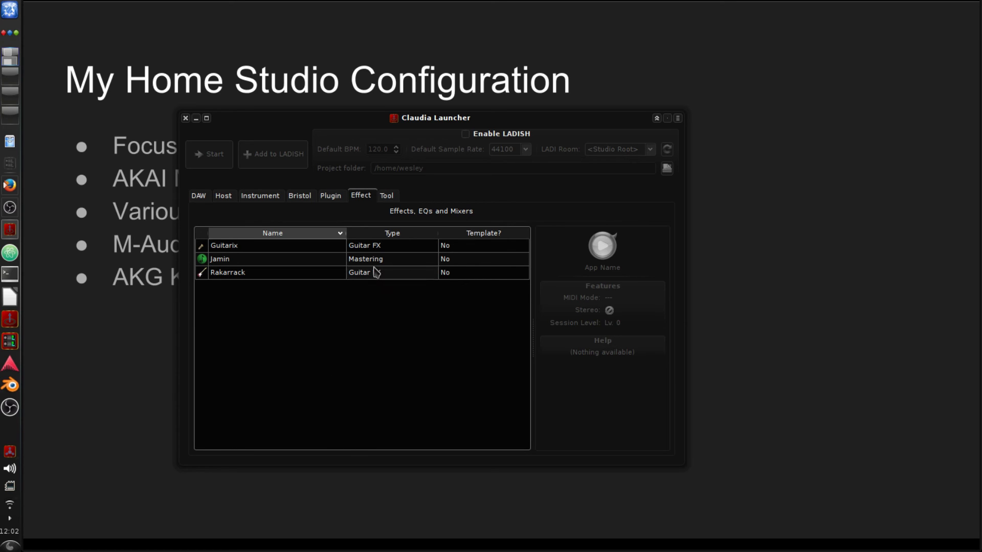
- Show the Tool tab of utilities, from Audacity and Cadence through QMidiArp and Xjadeo
click(388, 197)
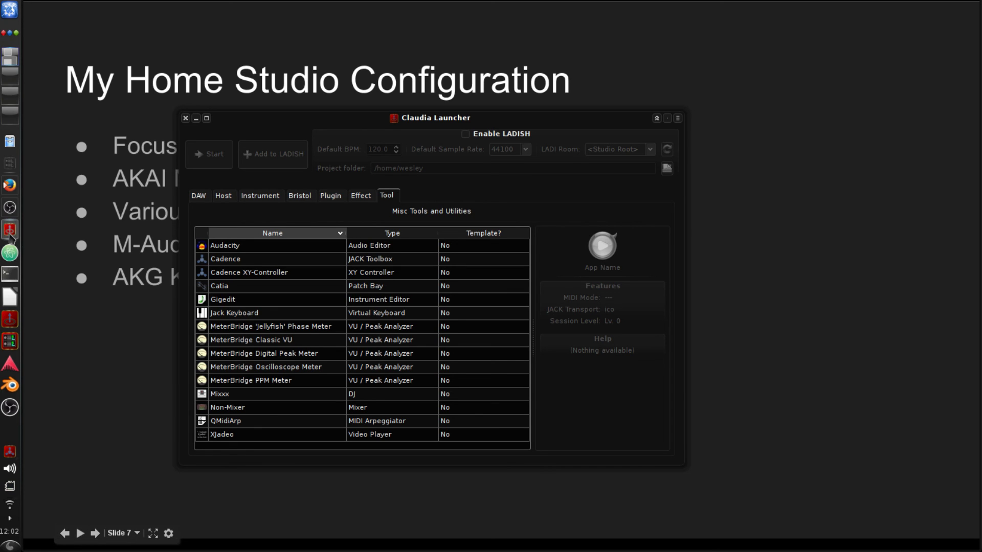
- Bring Carla forward and move the system, Calf Compressor and JACK Input Client patchbay nodes higher
click(10, 165)
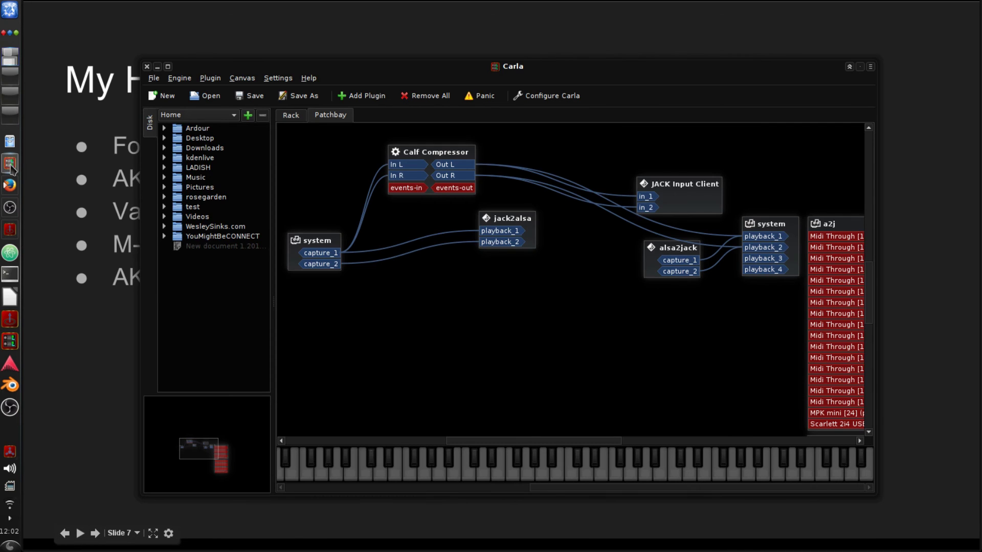
drag(517, 68, 474, 63)
drag(282, 240, 276, 217)
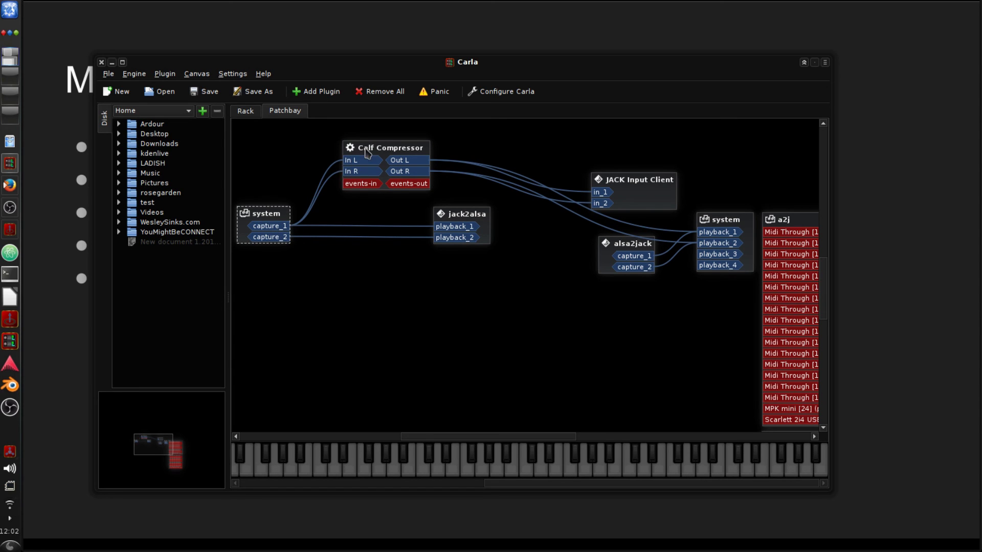
drag(375, 155, 407, 143)
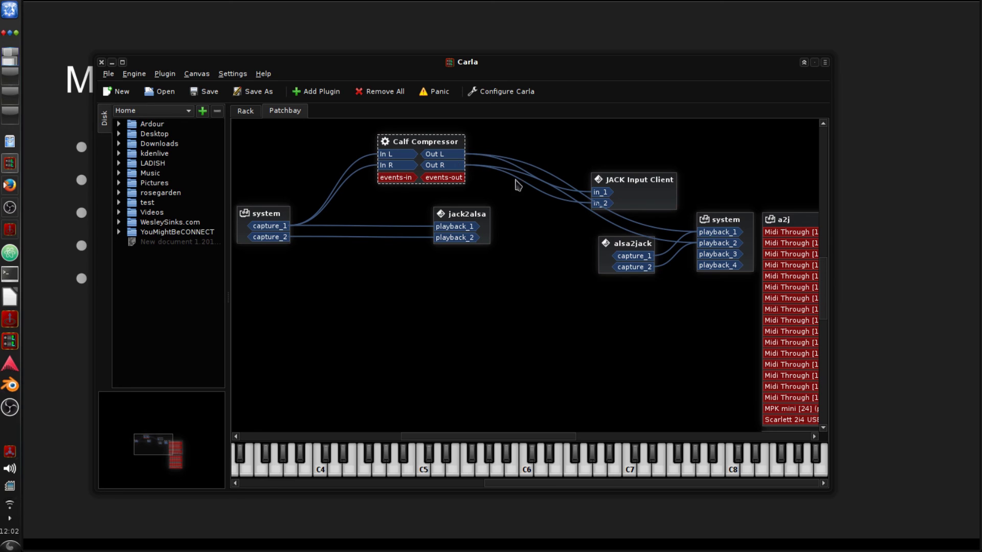
drag(625, 180, 649, 152)
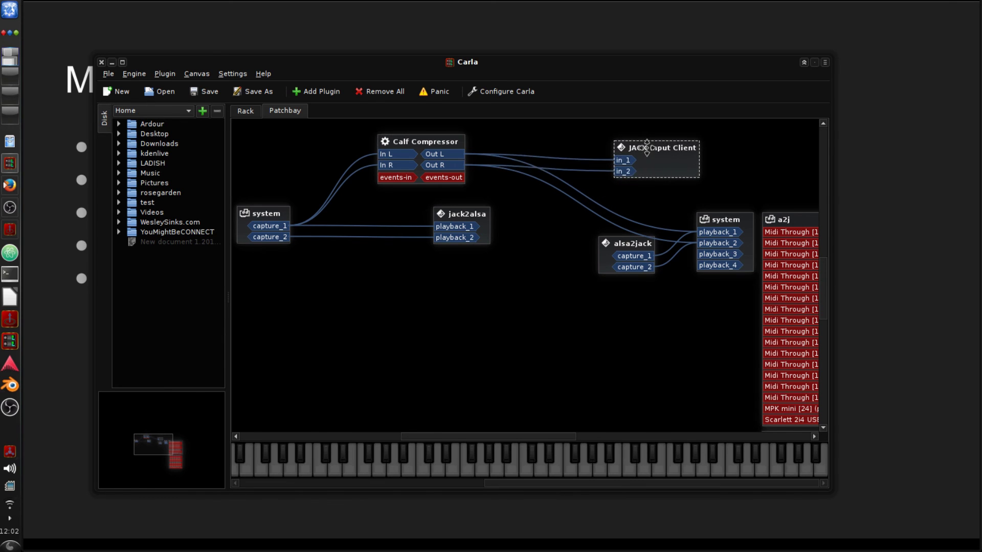
drag(647, 148, 647, 154)
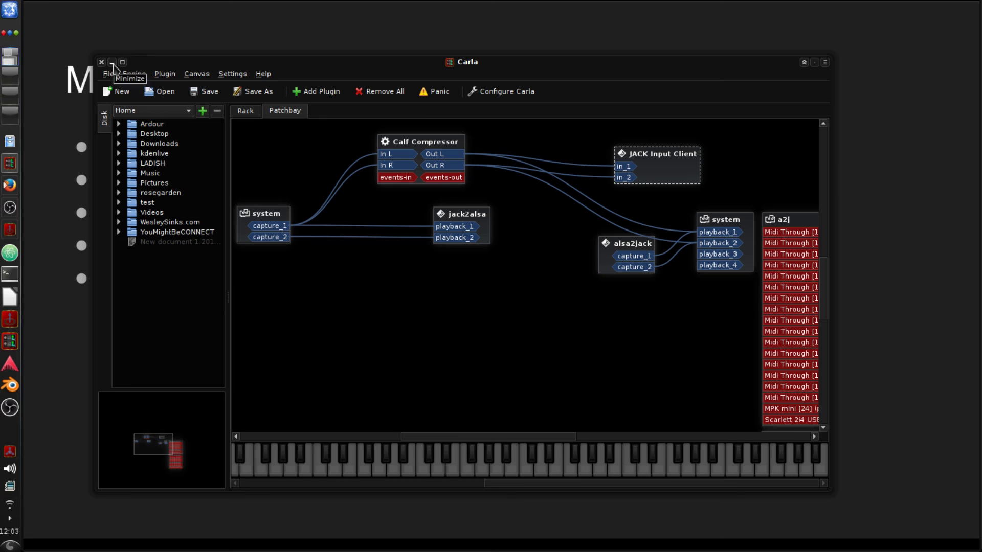
- Minimize Carla and launch Ardour 4 from Claudia Launcher's DAW list
click(112, 62)
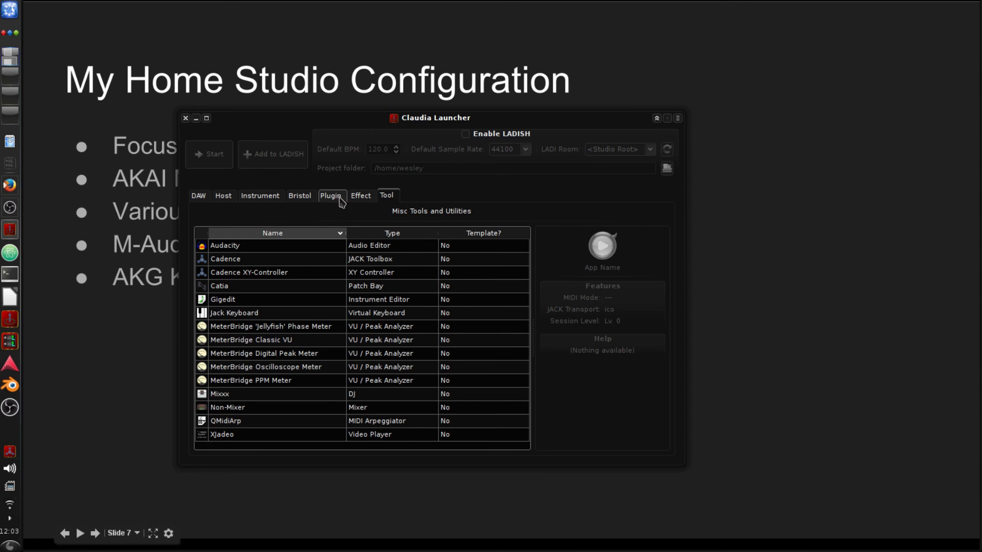
click(196, 198)
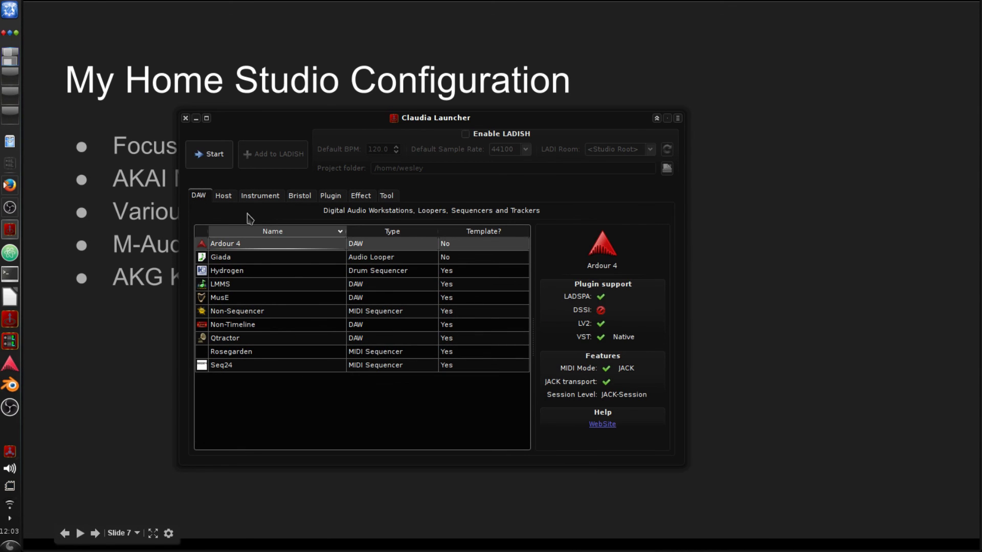
double_click(243, 248)
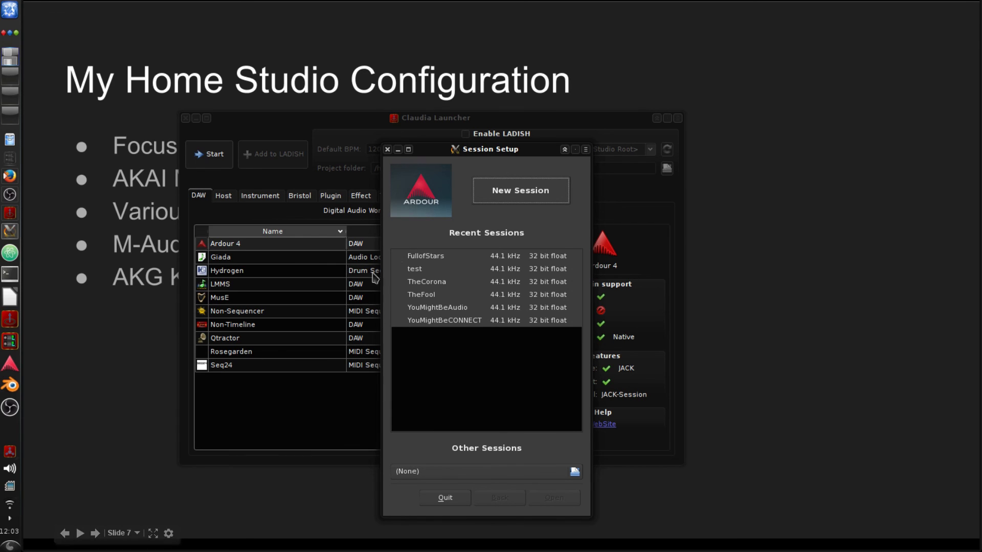
- Start a new Ardour session, name it 'Newjam' and confirm
click(518, 192)
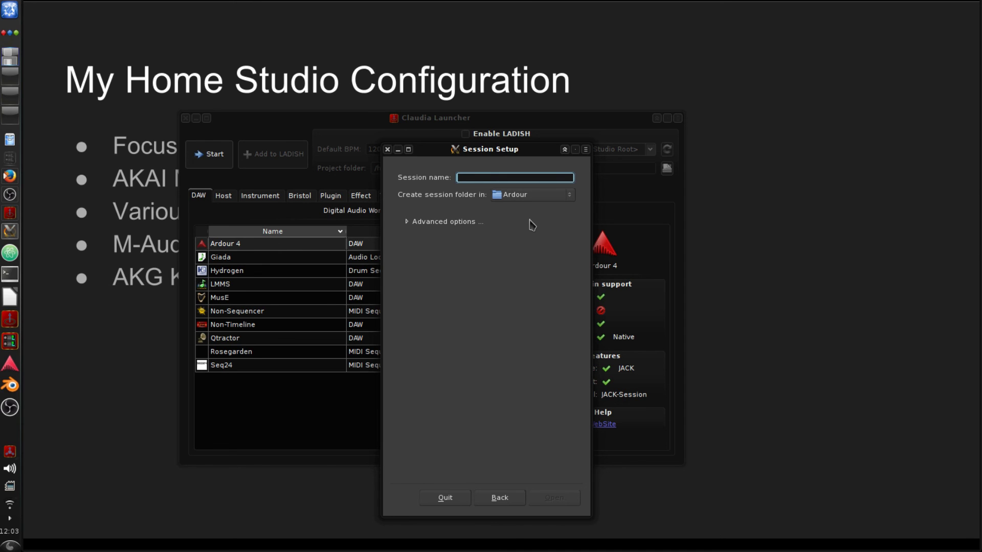
text(NewJam)
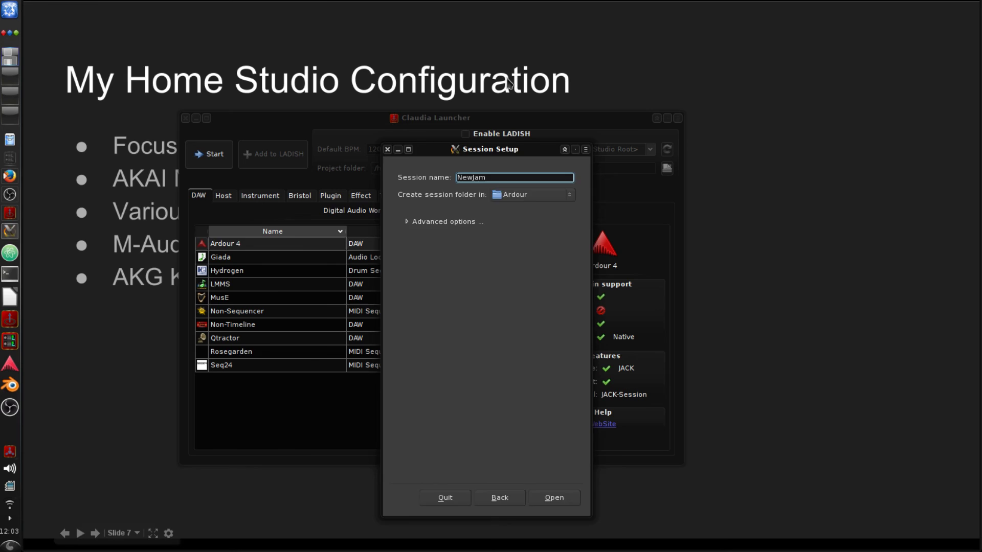
key(Return)
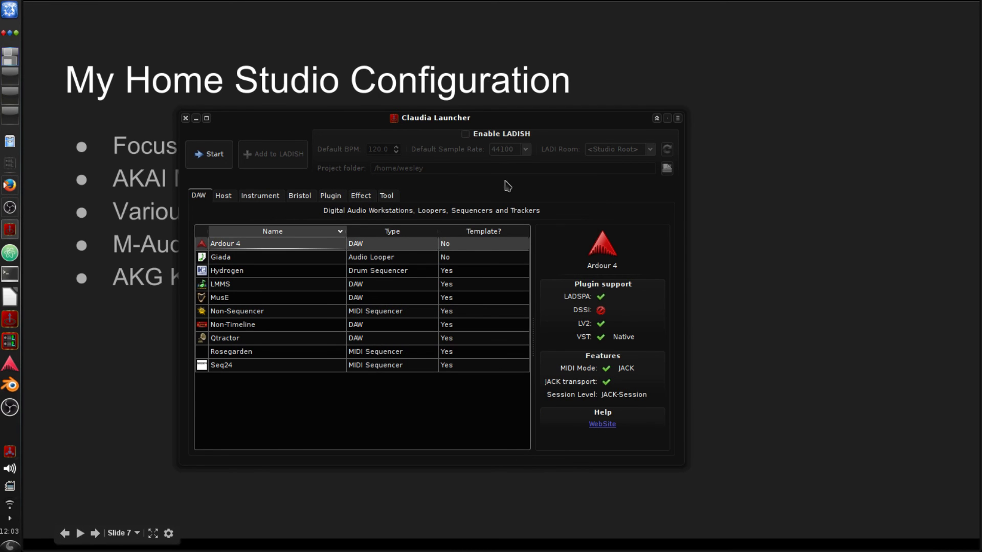